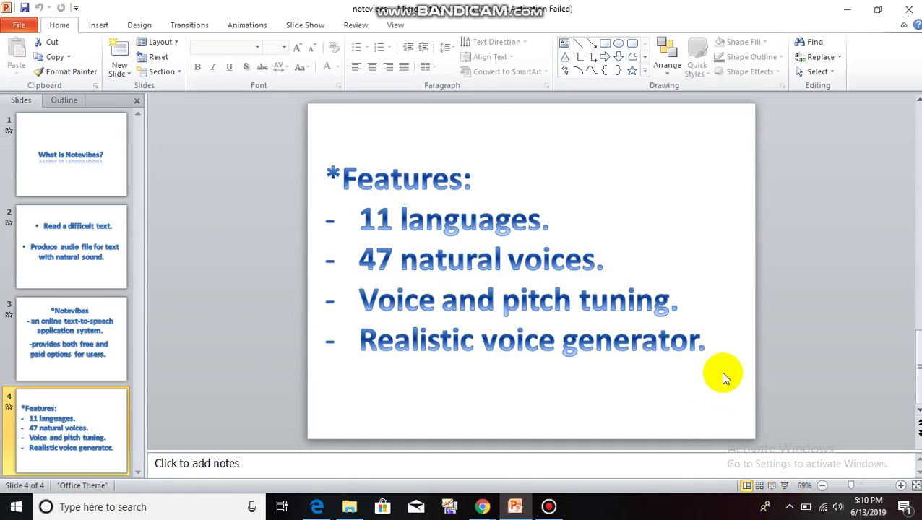
Leave the PowerPoint Features slide and bring up the Chrome window showing Google.
mouse_move(478, 510)
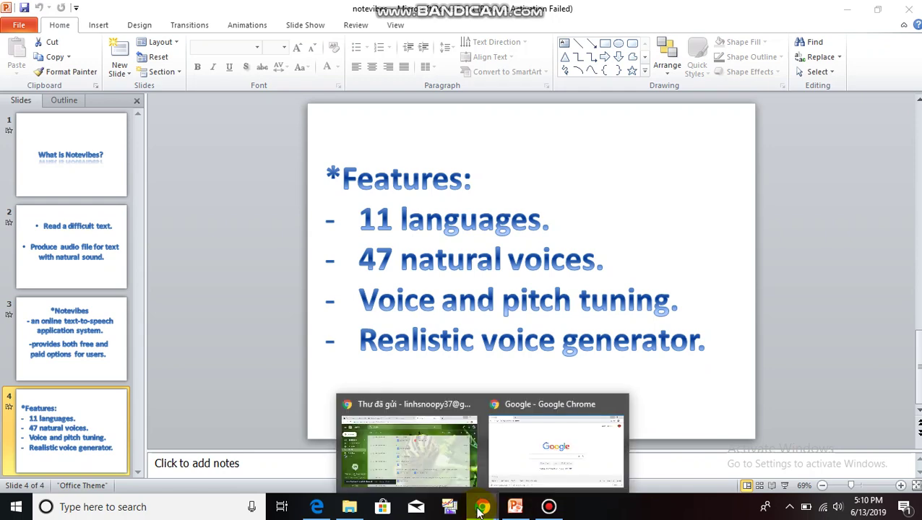
left_click(547, 443)
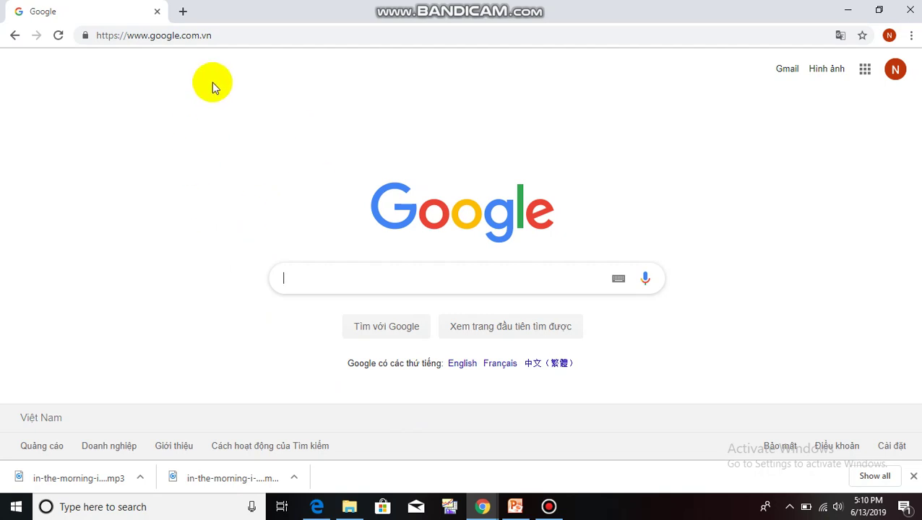
Replace the Chrome web address with notevibes.com.
left_click(223, 35)
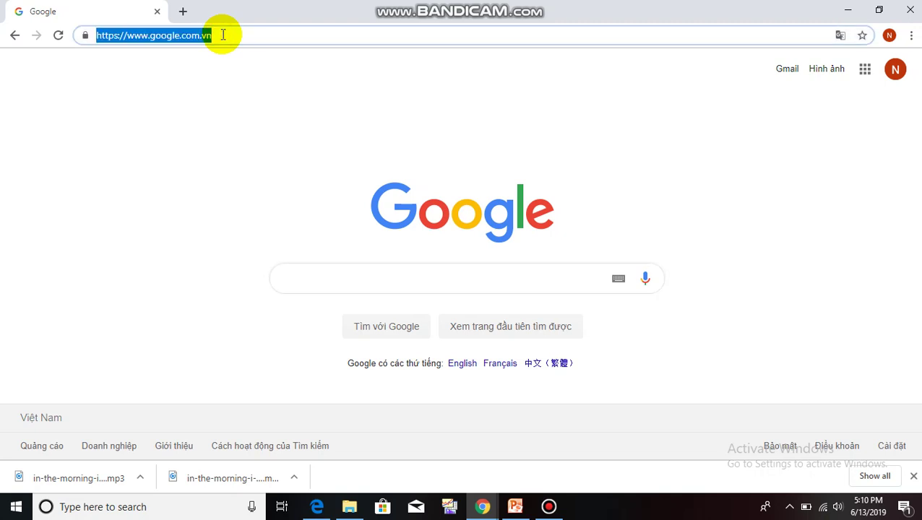
type("notevibe")
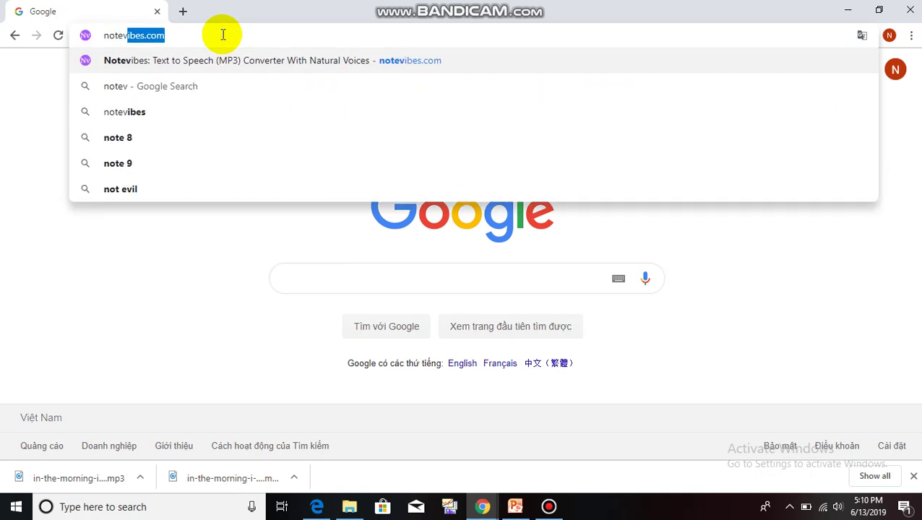
type("s.com")
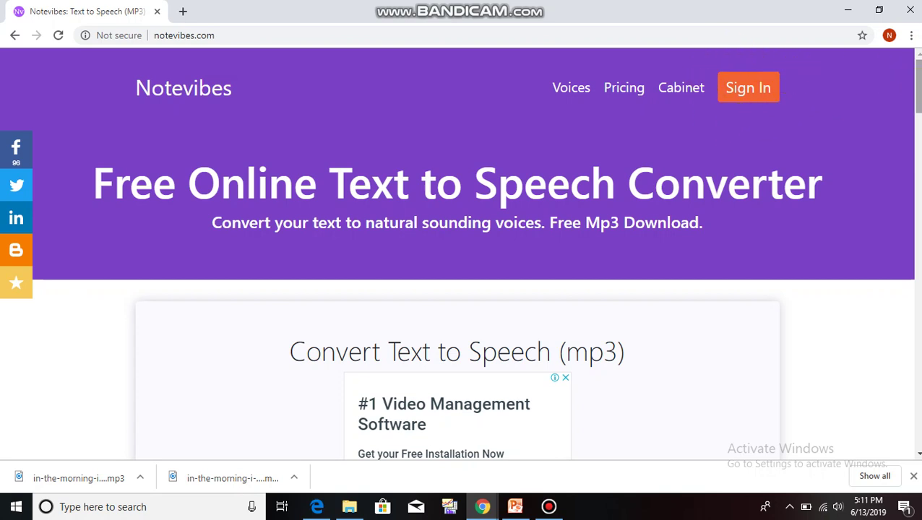
Enter 'in the morning, I go to the market to buy some fresh vegetables.' and convert it.
scroll(472, 261, "down", 2)
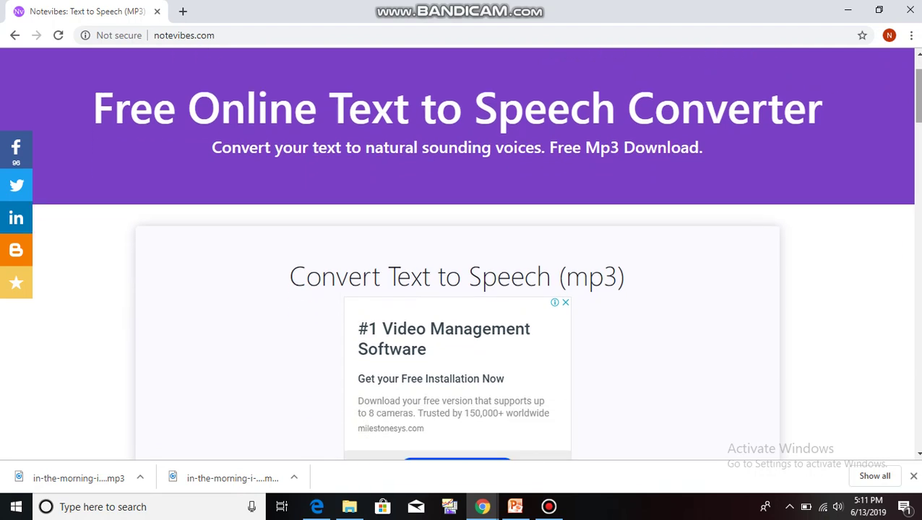
scroll(462, 253, "down", 4)
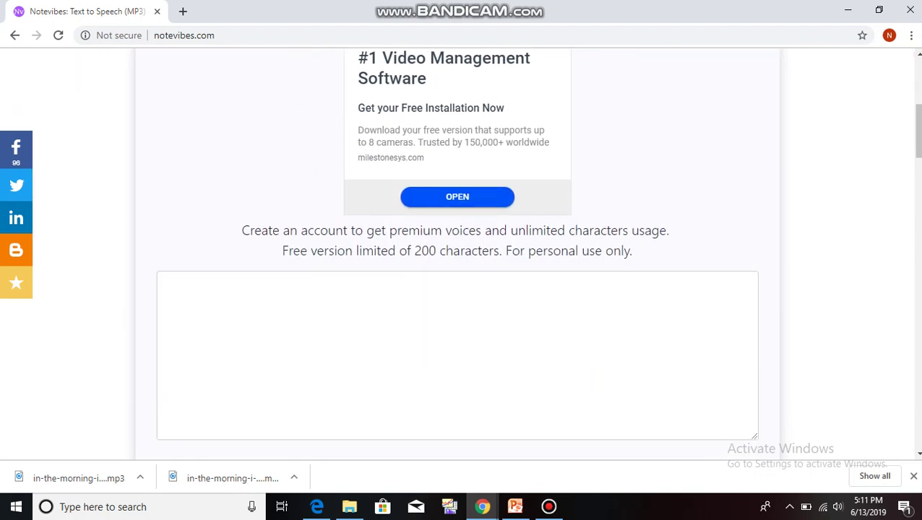
scroll(463, 253, "down", 2)
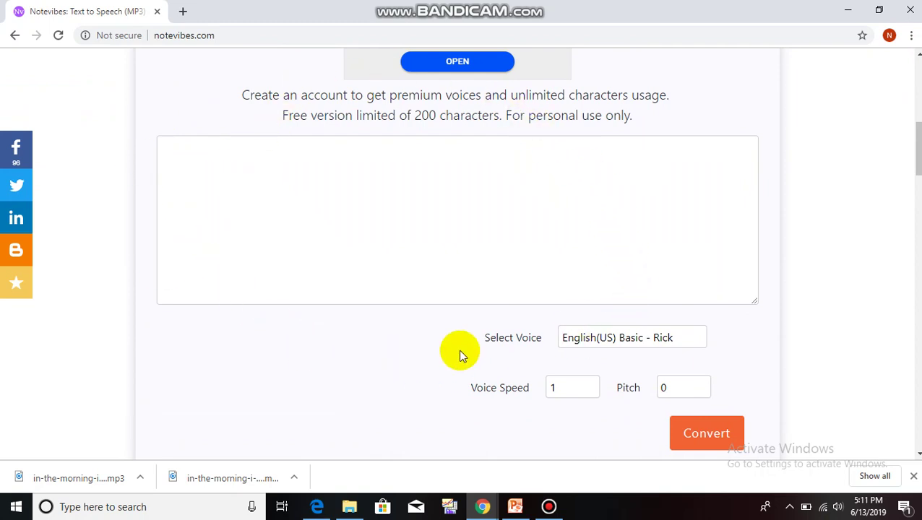
left_click(304, 161)
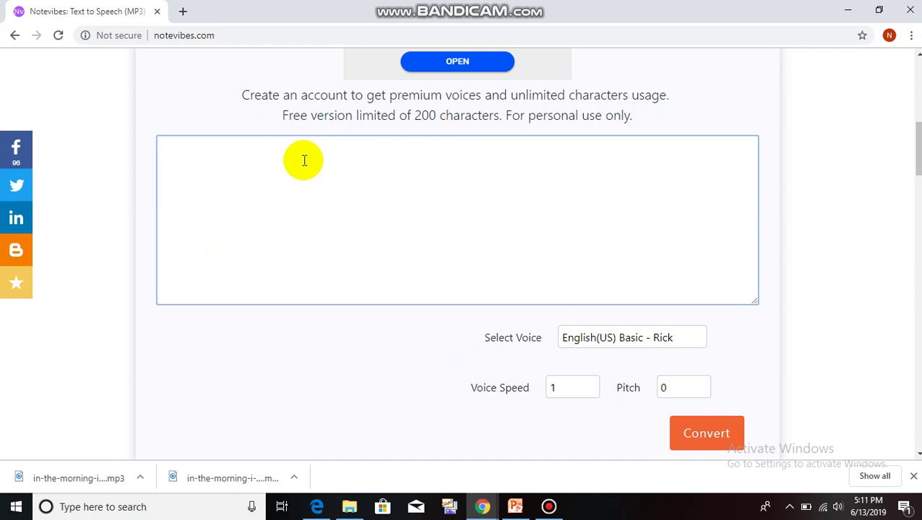
type("in the morning,")
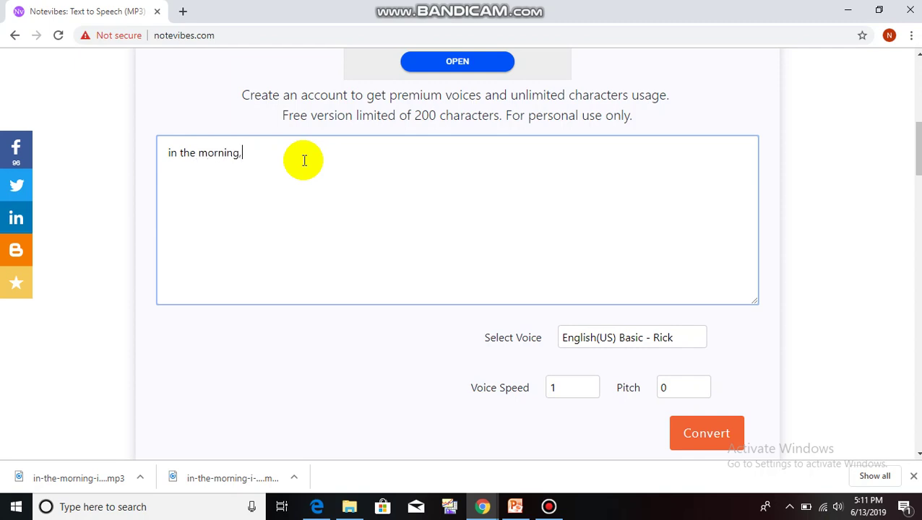
type(" I go to the mar")
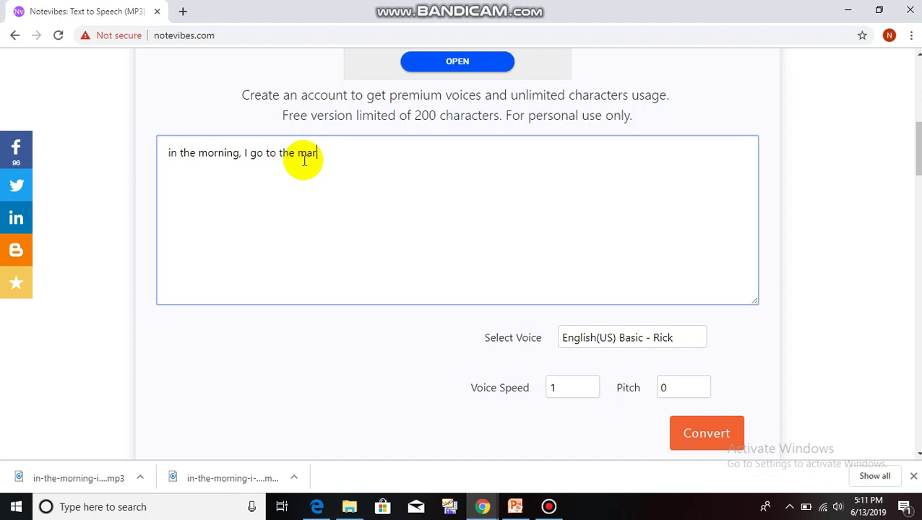
type("ket to buy some ")
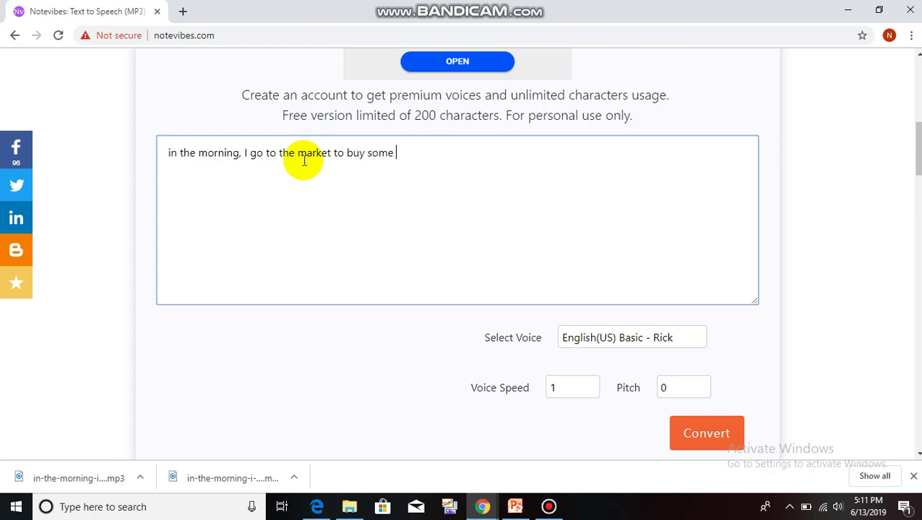
type("fresh vegetabl")
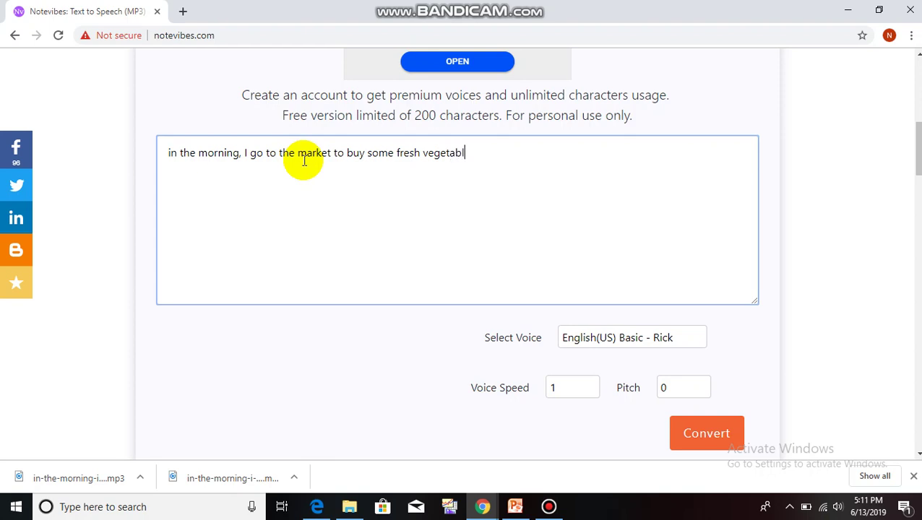
type("es.")
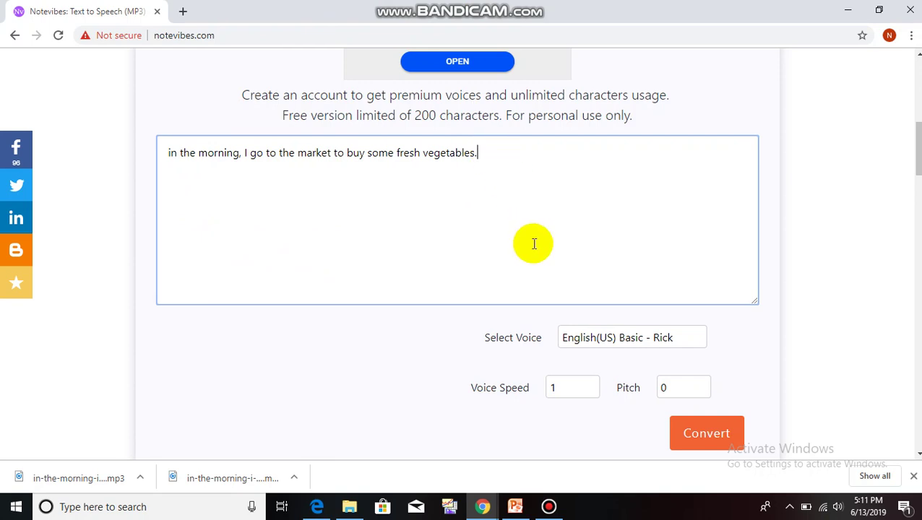
left_click(694, 442)
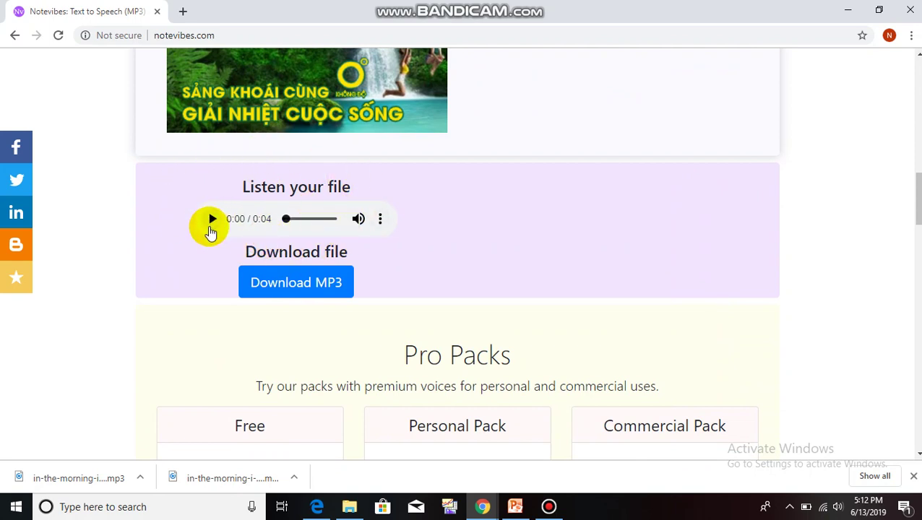
Play the 4-second speech clip and download it as an MP3.
left_click(210, 228)
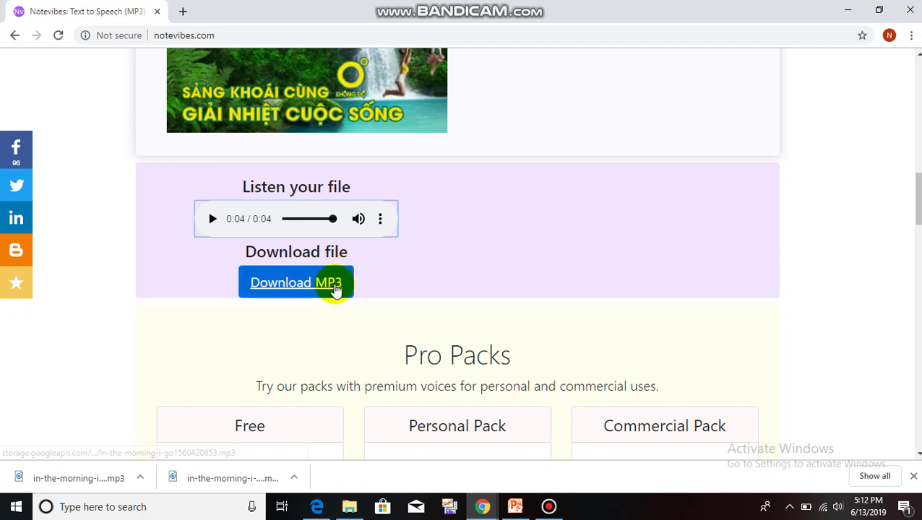
left_click(337, 288)
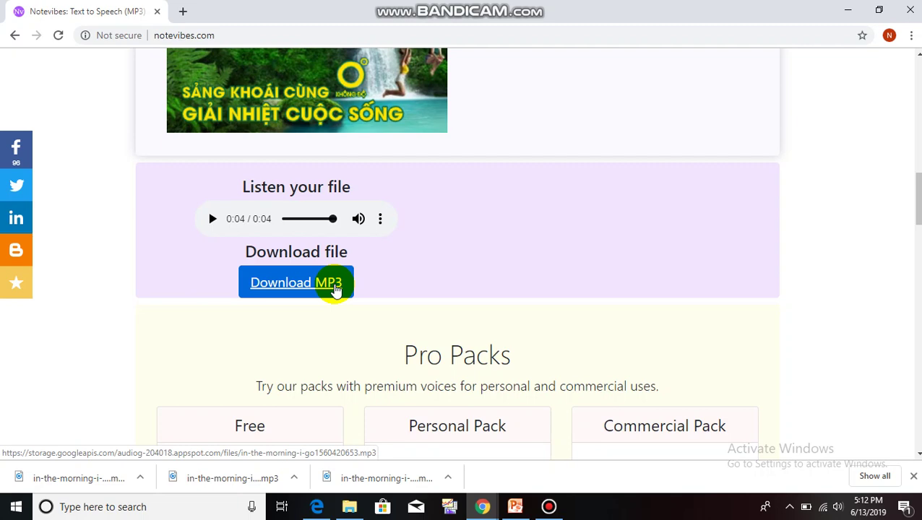
scroll(334, 288, "up", 4)
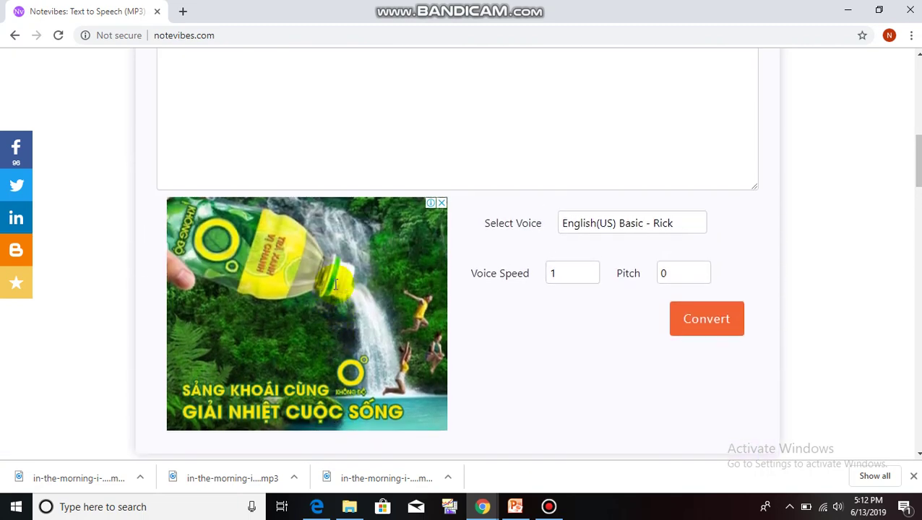
Play the David and Lucy US samples in the Text to Speech Voices section.
scroll(336, 284, "up", 2)
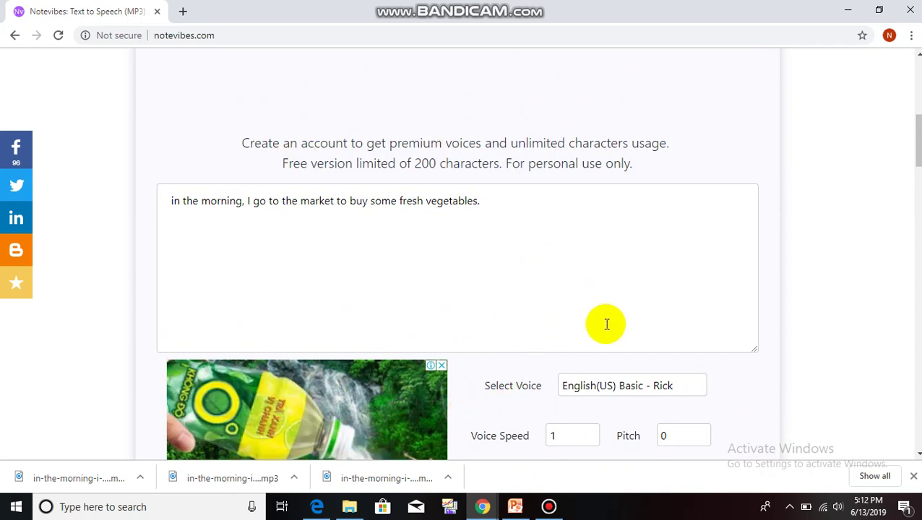
scroll(607, 325, "down", 1)
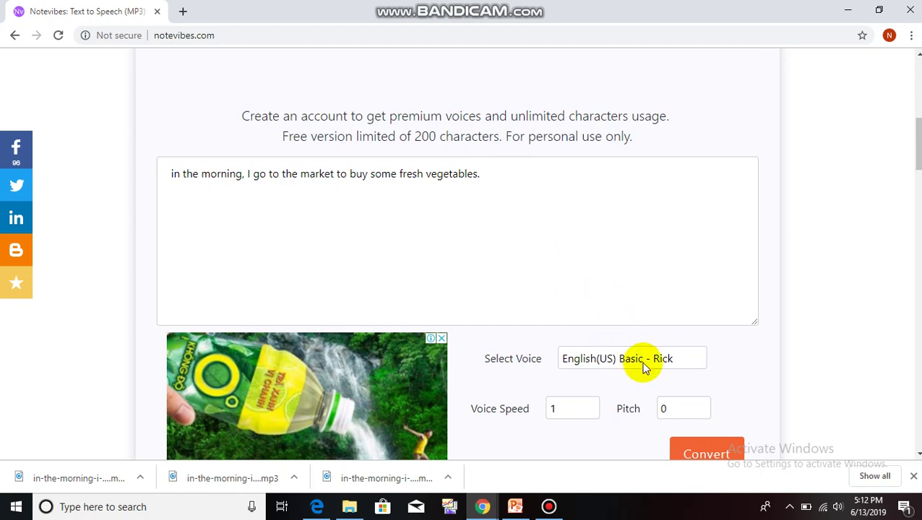
scroll(646, 367, "down", 5)
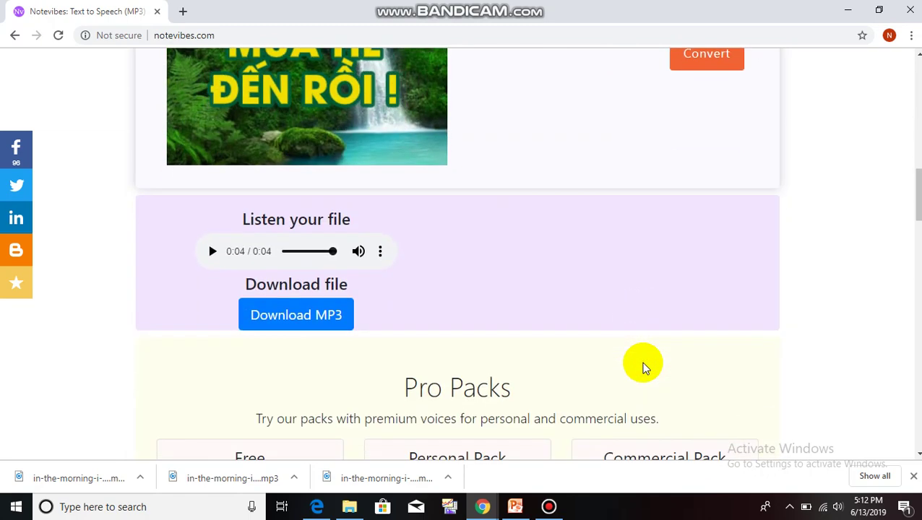
scroll(646, 367, "down", 10)
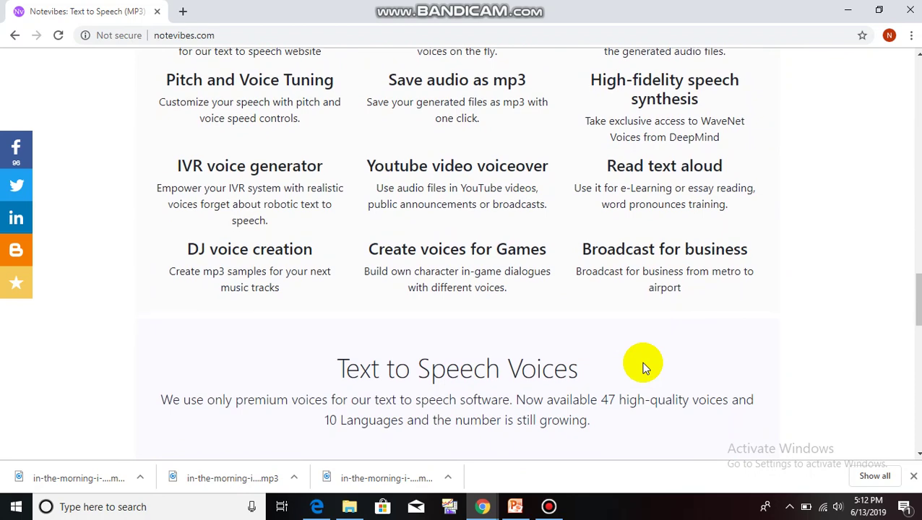
scroll(646, 367, "down", 4)
scroll(645, 367, "down", 1)
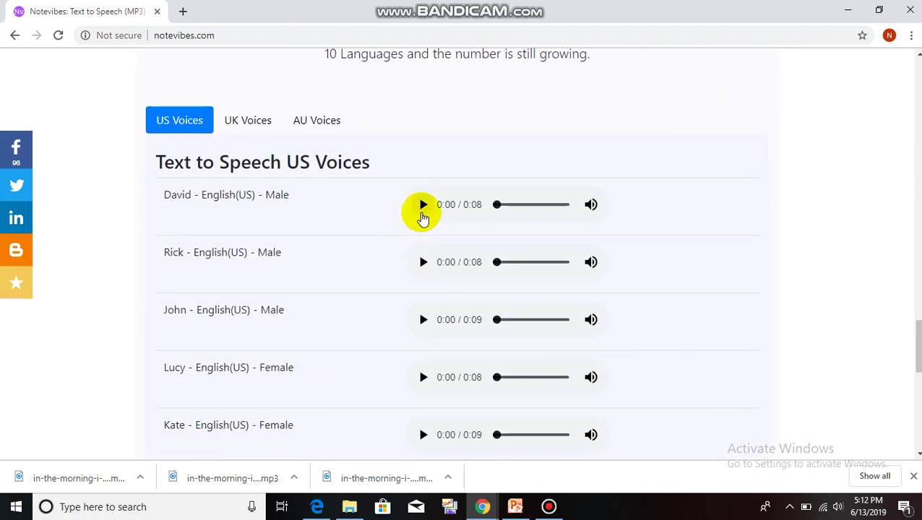
left_click(423, 215)
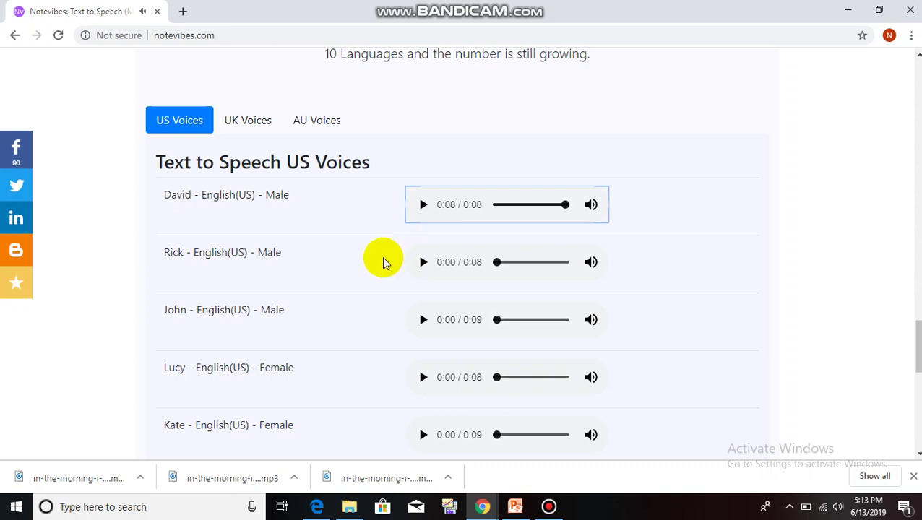
left_click(424, 383)
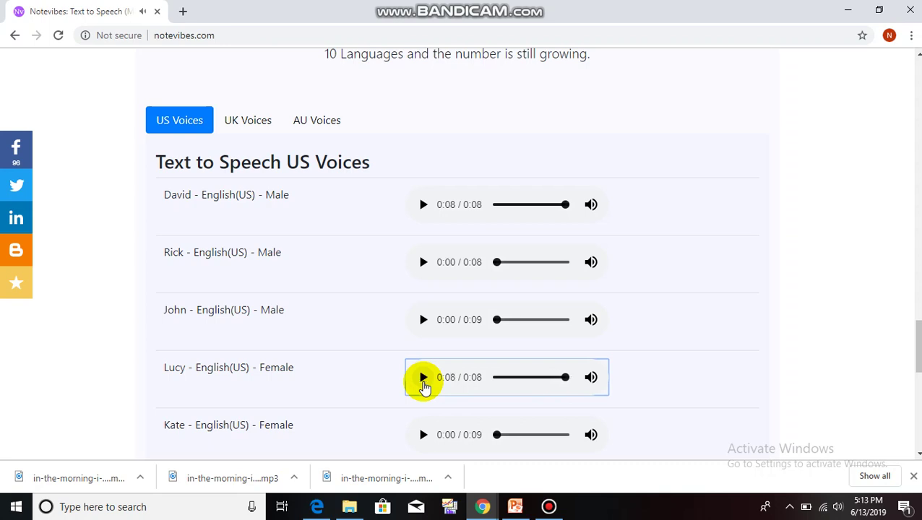
scroll(849, 213, "up", 1)
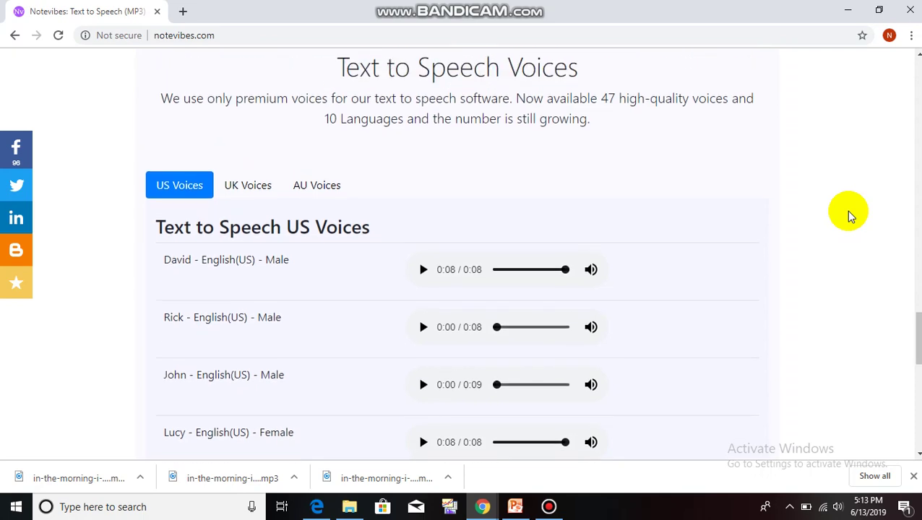
scroll(850, 212, "up", 15)
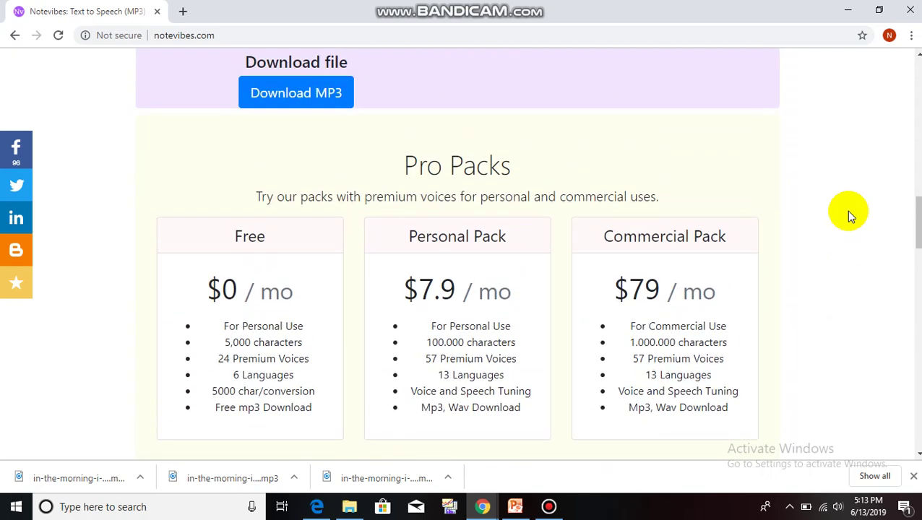
Select the English(US) Basic - Kate voice and reconvert the sentence.
scroll(851, 215, "up", 6)
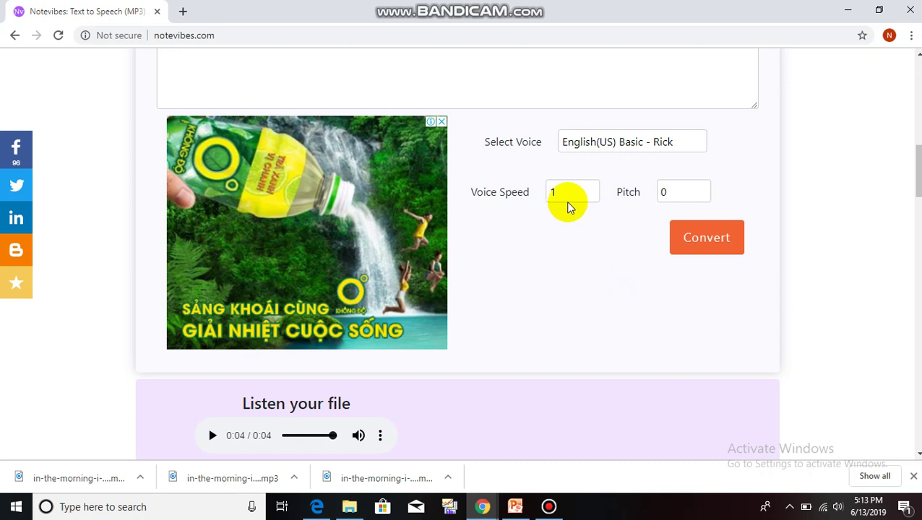
left_click(580, 146)
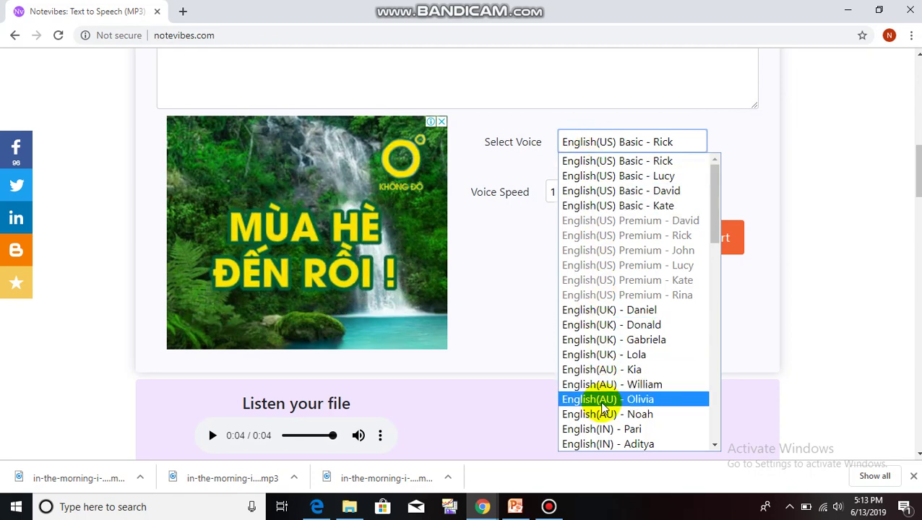
left_click(649, 206)
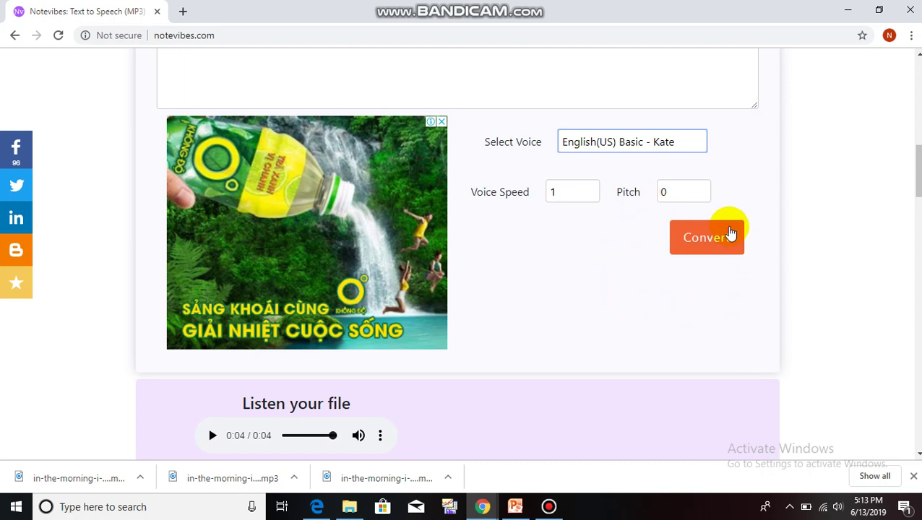
left_click(712, 253)
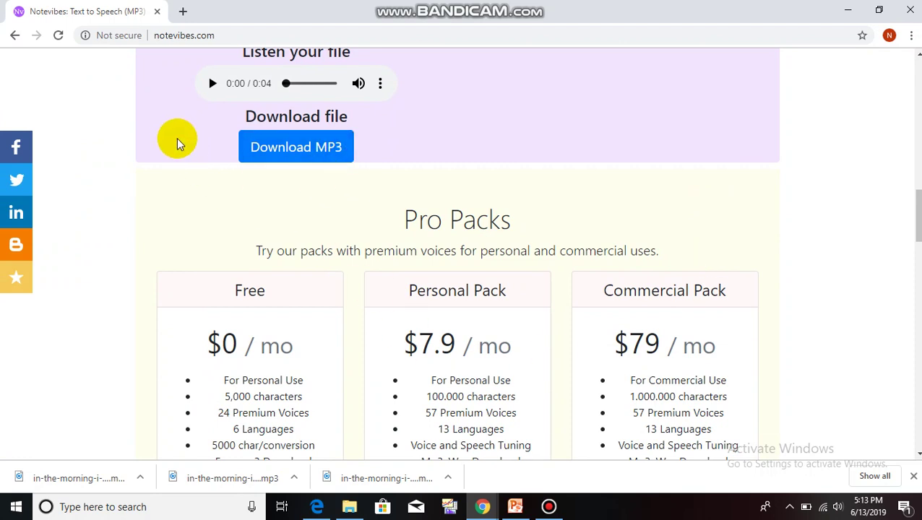
Play the Kate-voice recording and save it as an MP3.
left_click(214, 85)
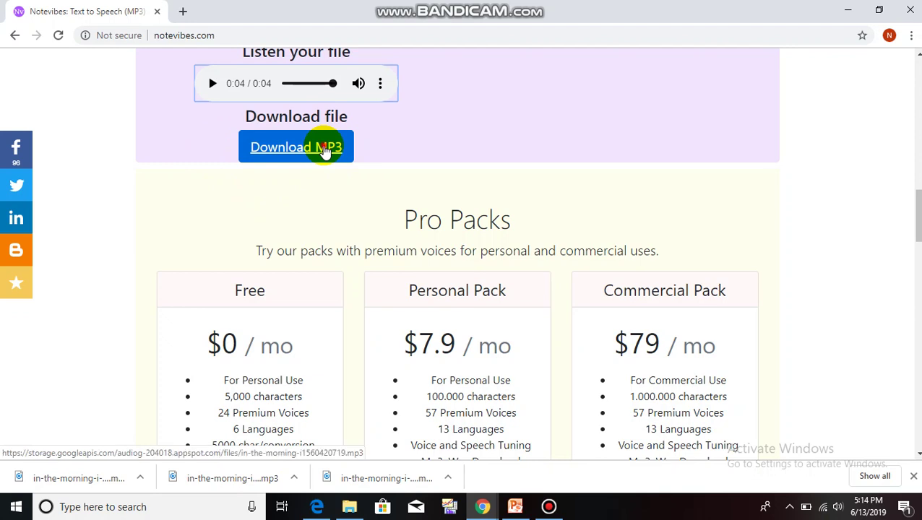
left_click(326, 150)
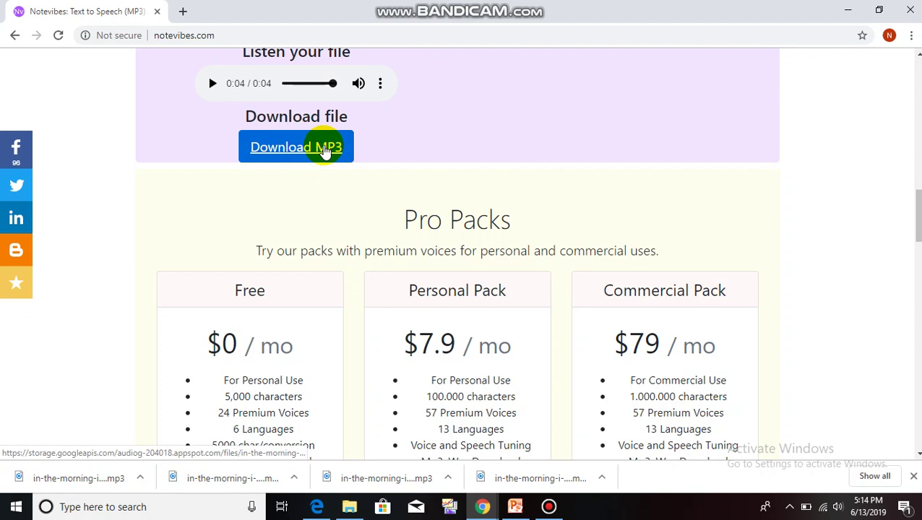
scroll(325, 150, "up", 5)
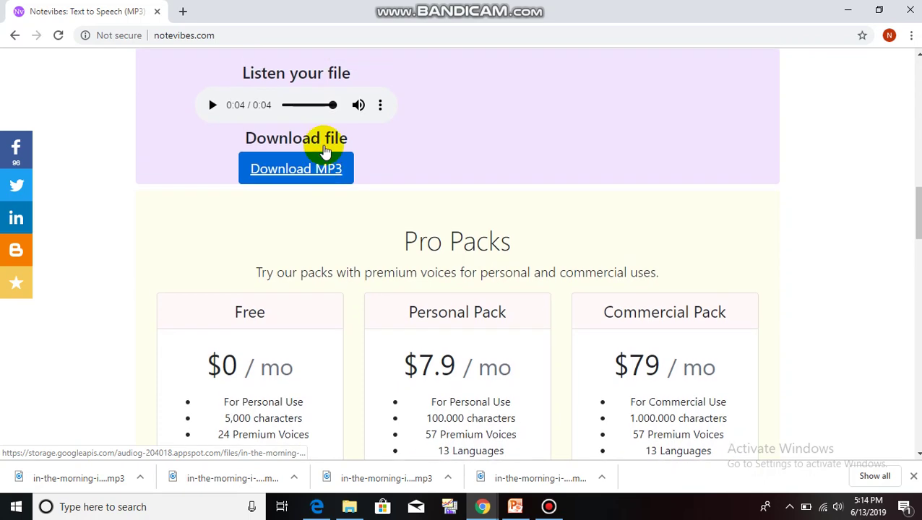
Set the Kate voice speed to 1.6 and reconvert the sentence.
scroll(325, 146, "up", 1)
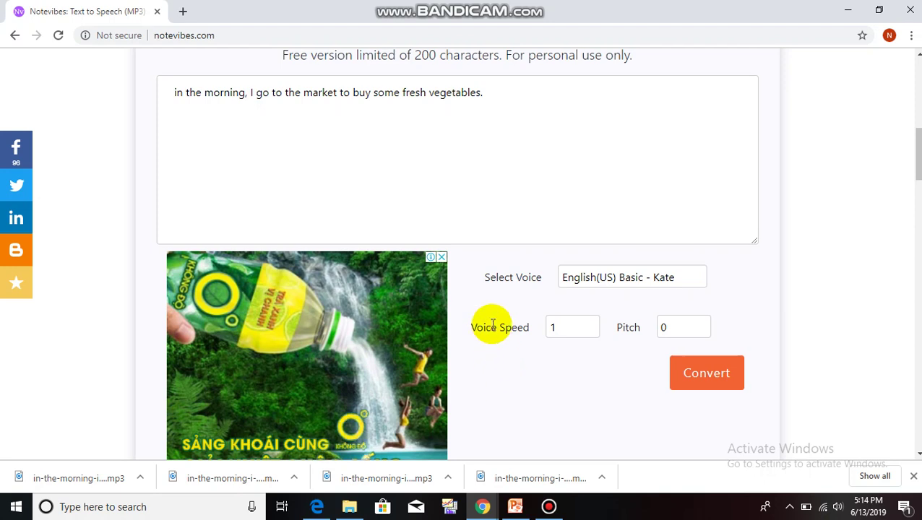
left_click(558, 329)
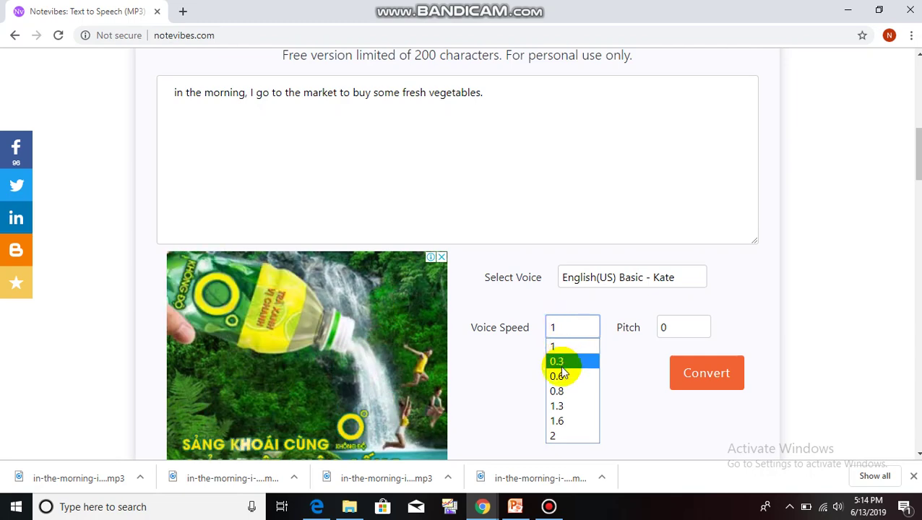
left_click(562, 421)
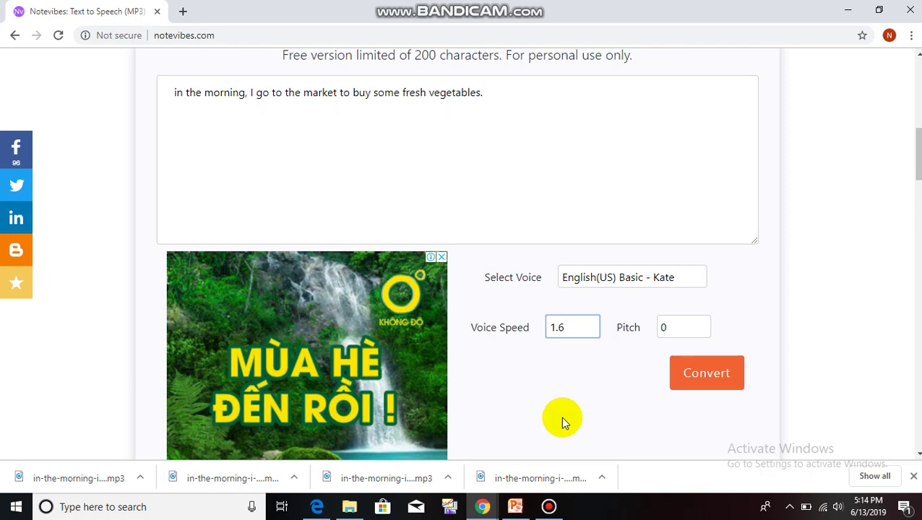
key("Down")
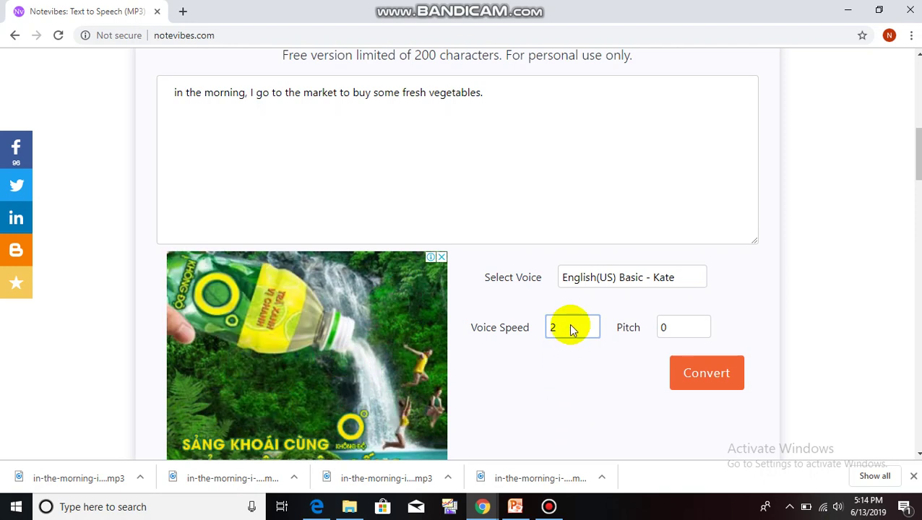
left_click(570, 326)
left_click(562, 419)
left_click(680, 376)
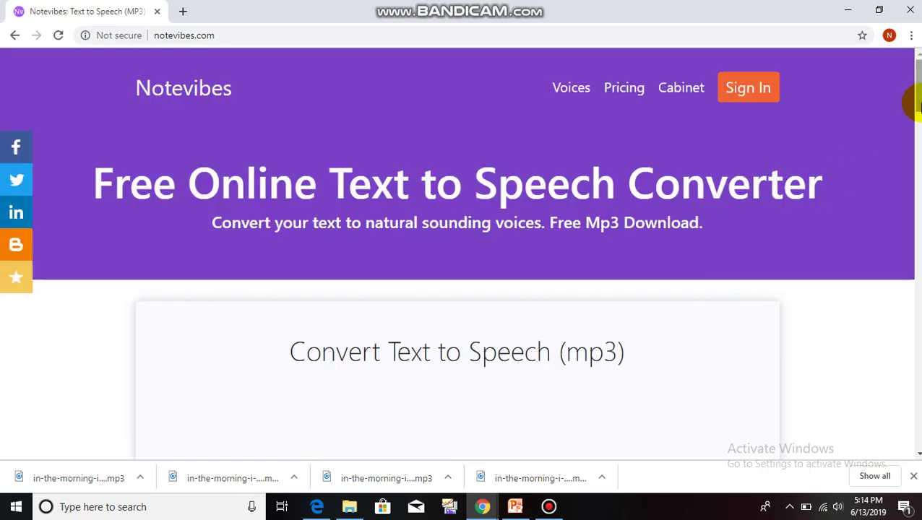
Play the 2-second Kate recording at speed 1.6 through to the end.
scroll(918, 105, "down", 9)
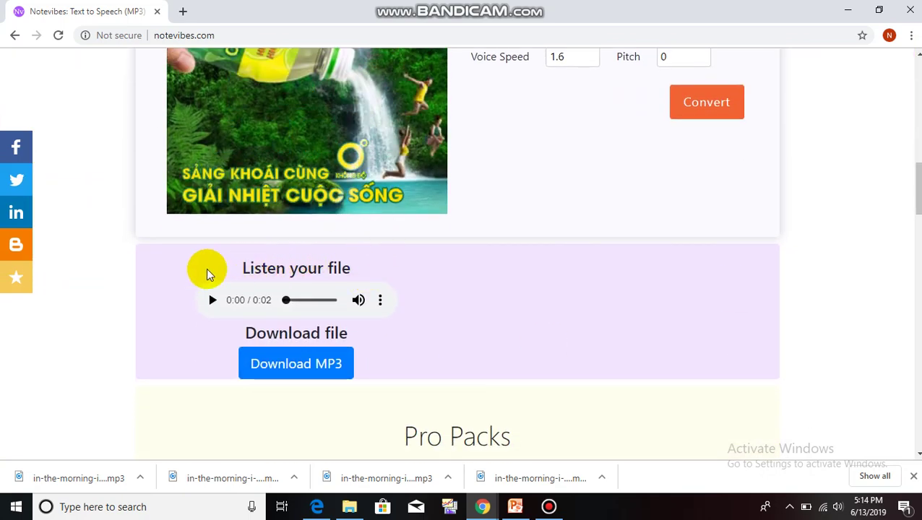
left_click(212, 300)
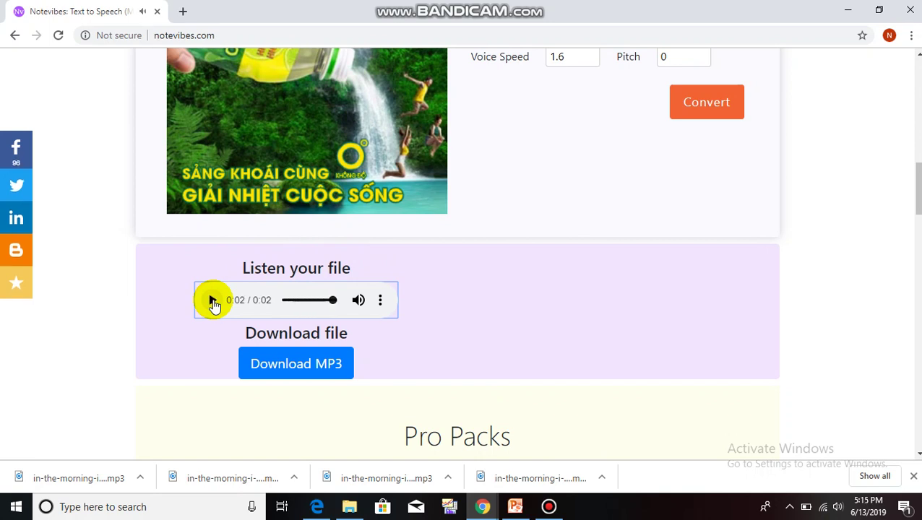
left_click(526, 204)
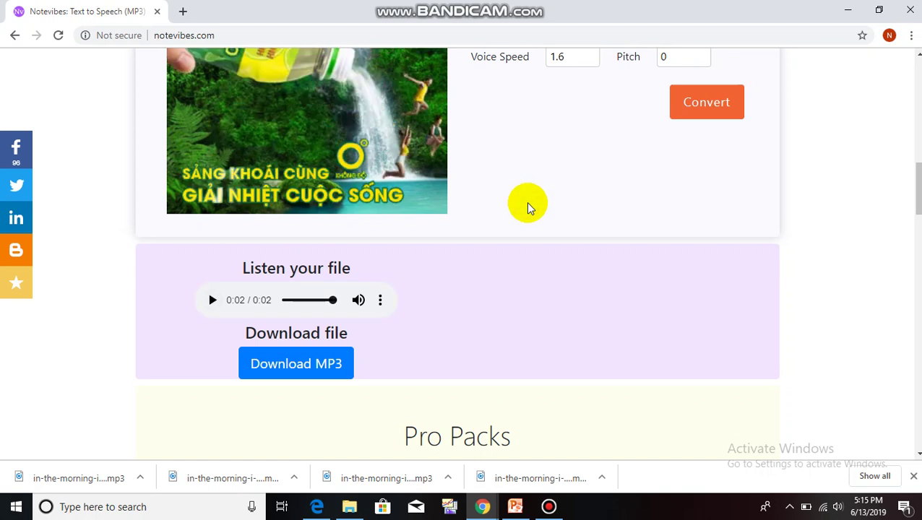
scroll(527, 208, "up", 1)
scroll(527, 208, "up", 1)
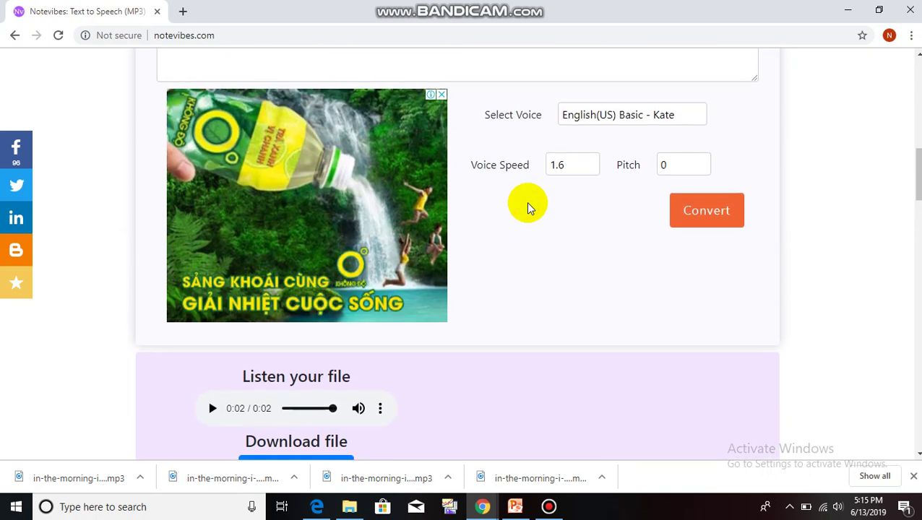
Lower the Kate voice speed to 0.6 and reconvert the sentence.
left_click(578, 168)
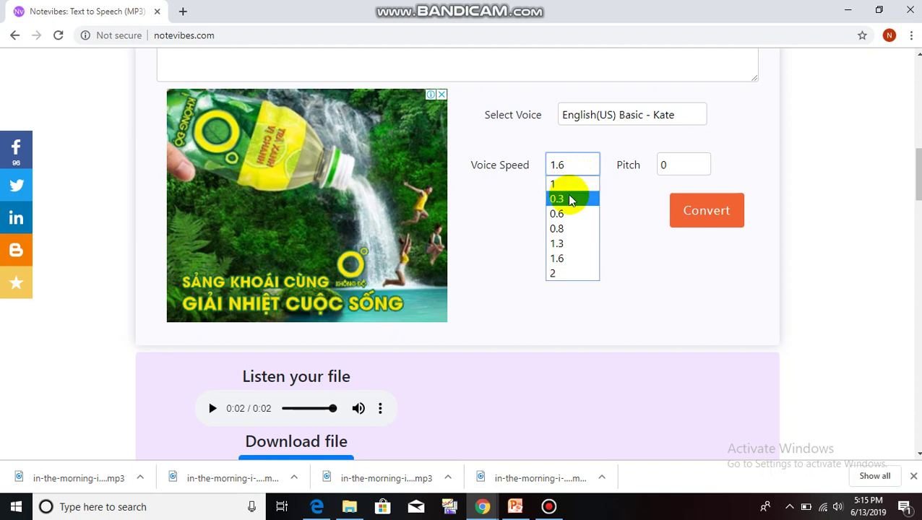
left_click(568, 214)
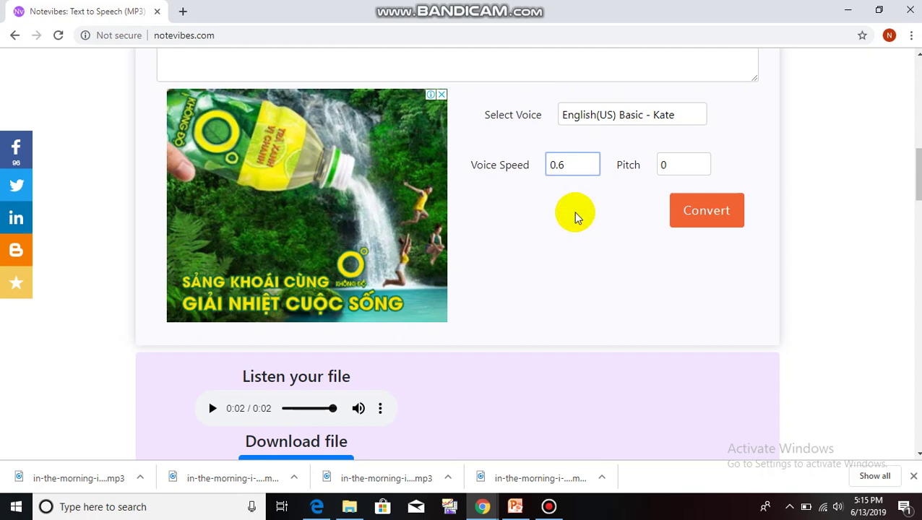
left_click(708, 229)
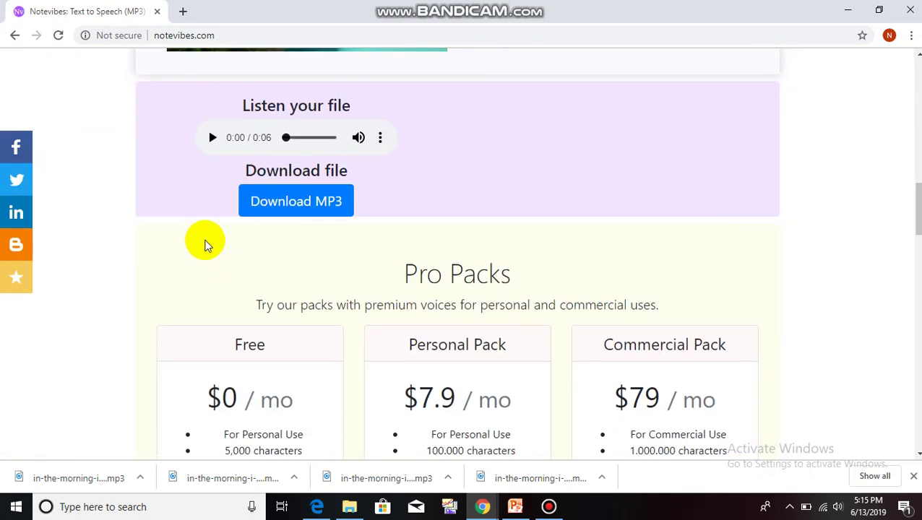
Play the slowed 0.6-speed Kate clip and download it as in-the1560420887.mp3.
left_click(210, 138)
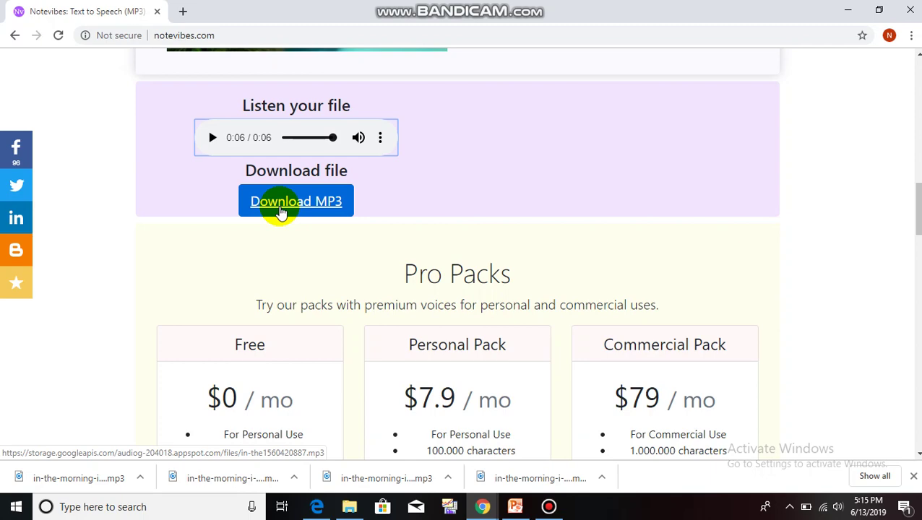
left_click(281, 211)
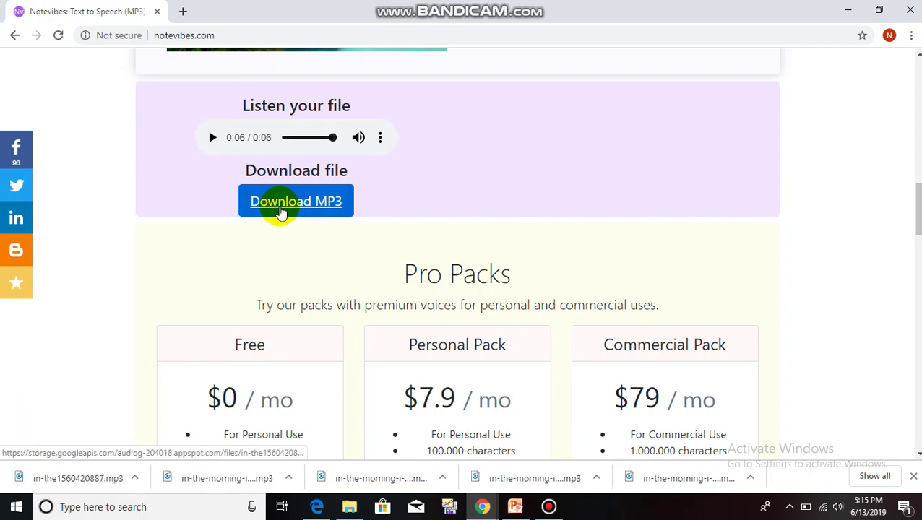
scroll(282, 209, "up", 6)
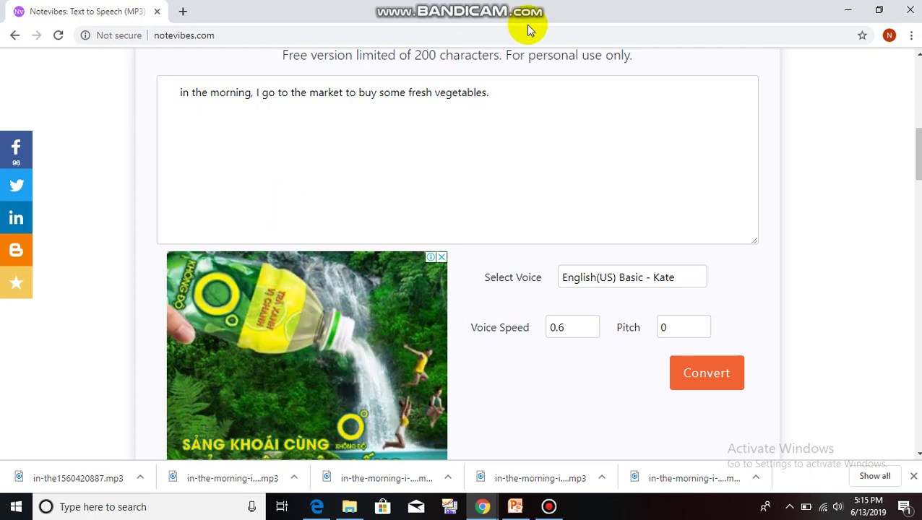
Set voice speed back to 1 and pitch to -10, then convert the sentence.
left_click(582, 331)
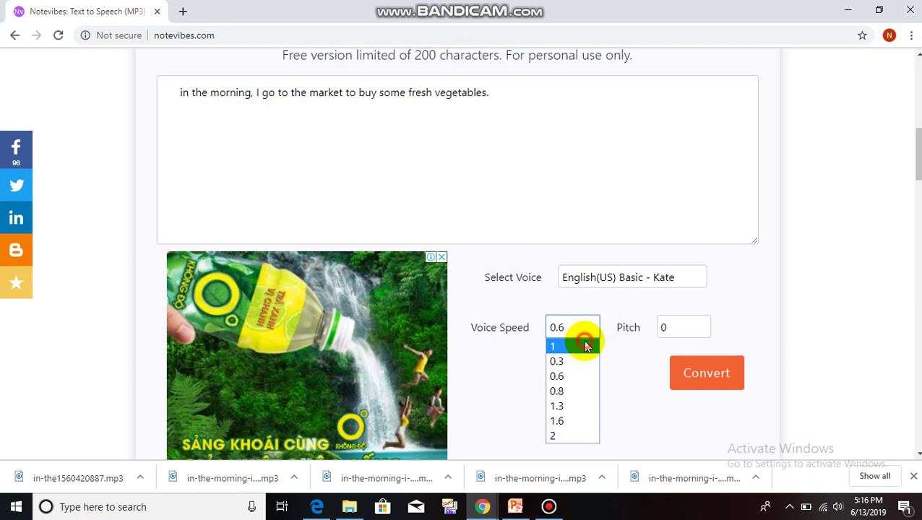
left_click(586, 347)
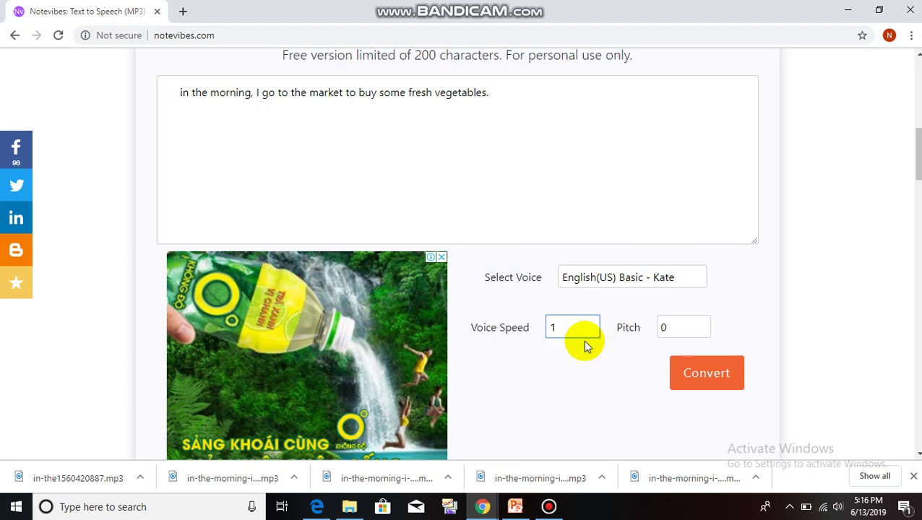
left_click(670, 336)
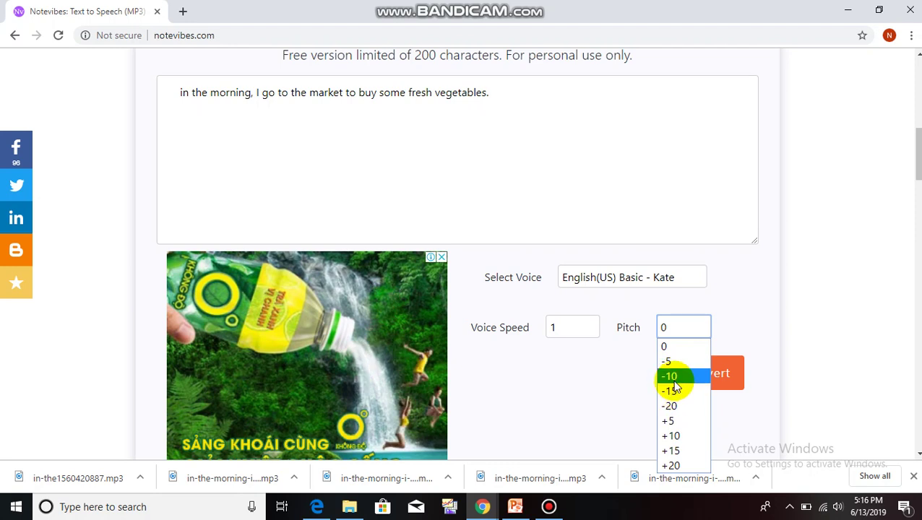
left_click(672, 378)
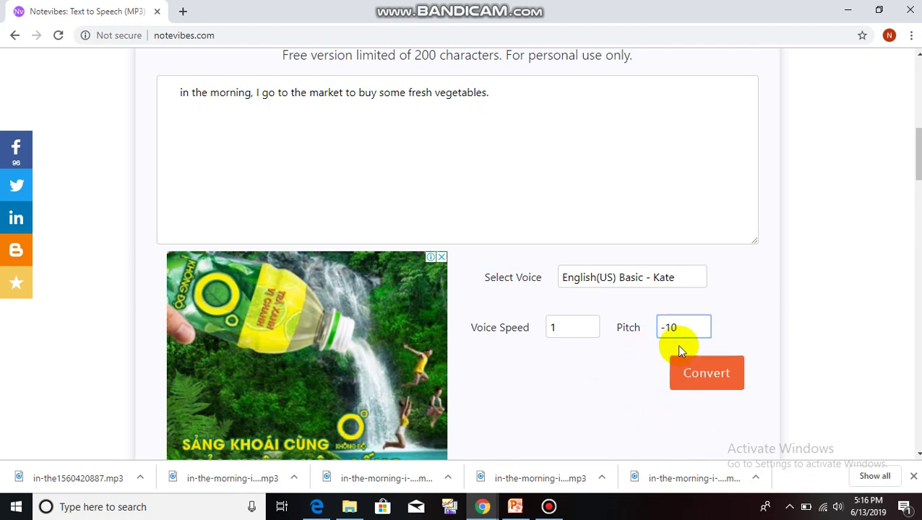
left_click(694, 373)
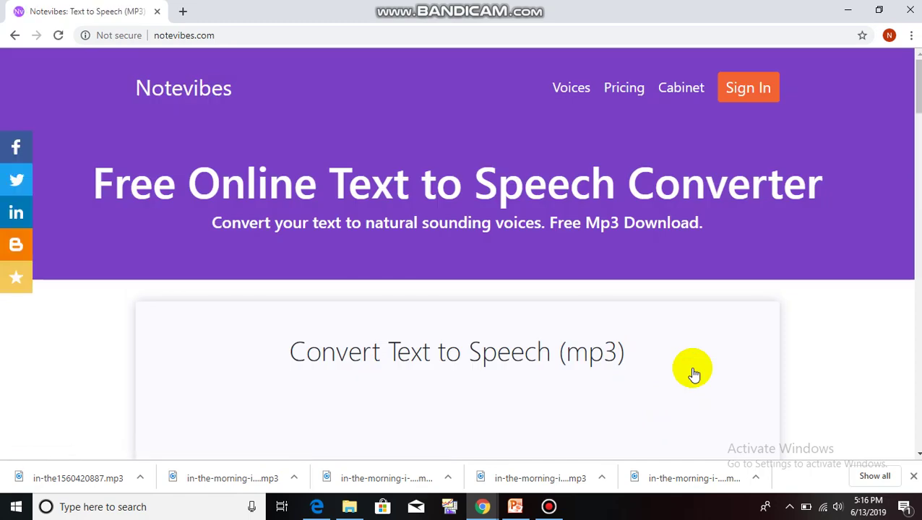
Play the new 4-second pitch -10 Kate clip through to the end.
scroll(694, 374, "down", 10)
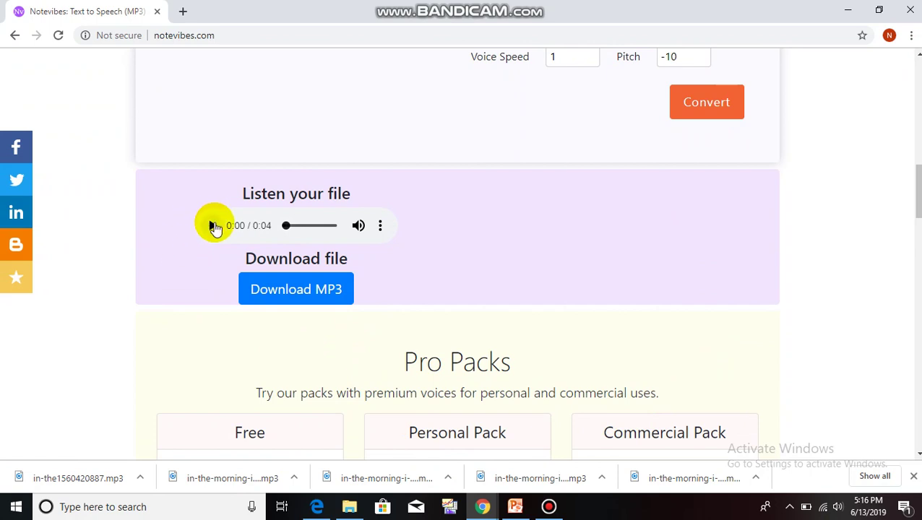
left_click(212, 226)
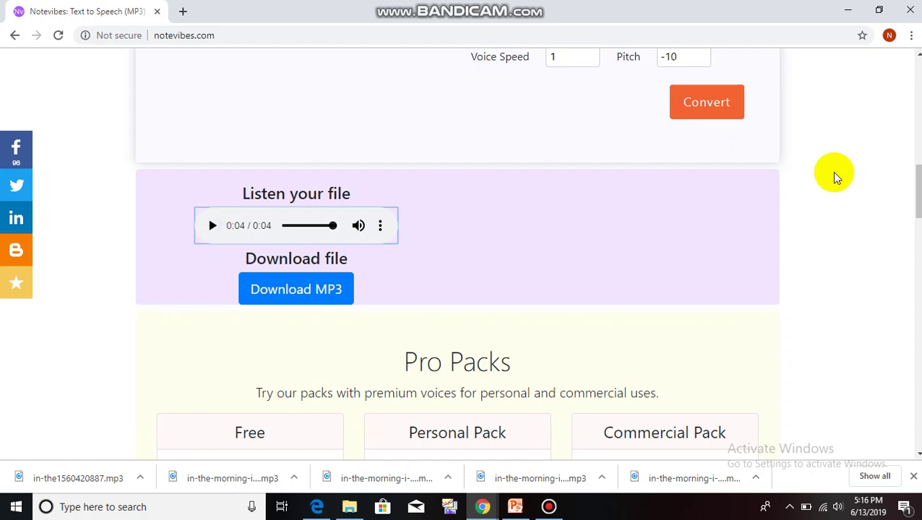
left_click(917, 58)
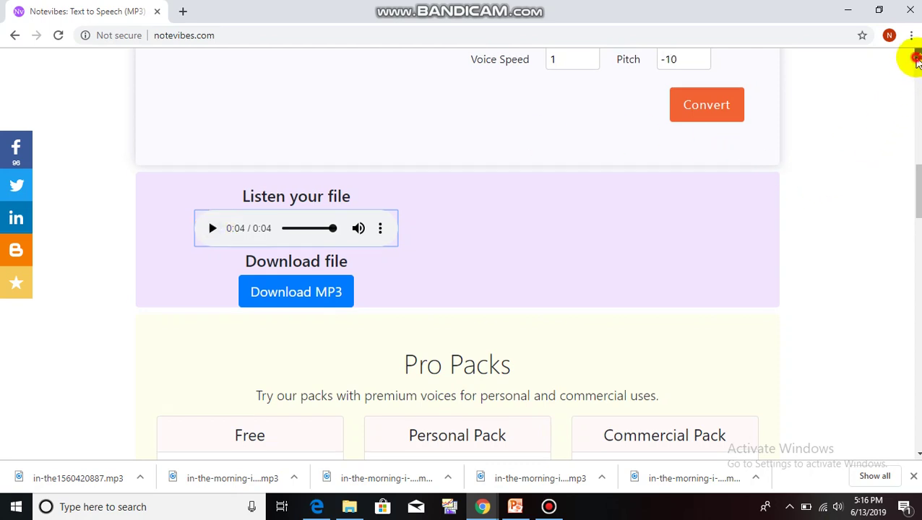
Raise the pitch to +5 and convert the sentence again.
left_click(705, 118)
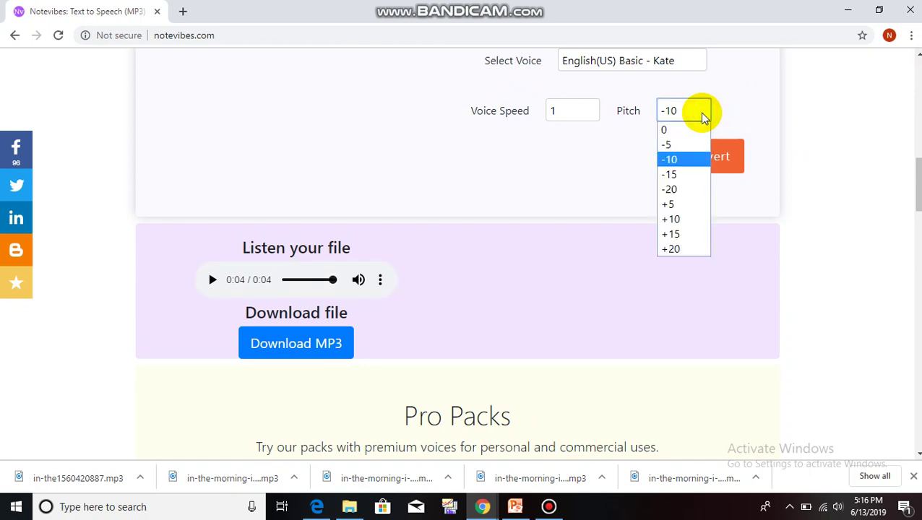
left_click(676, 205)
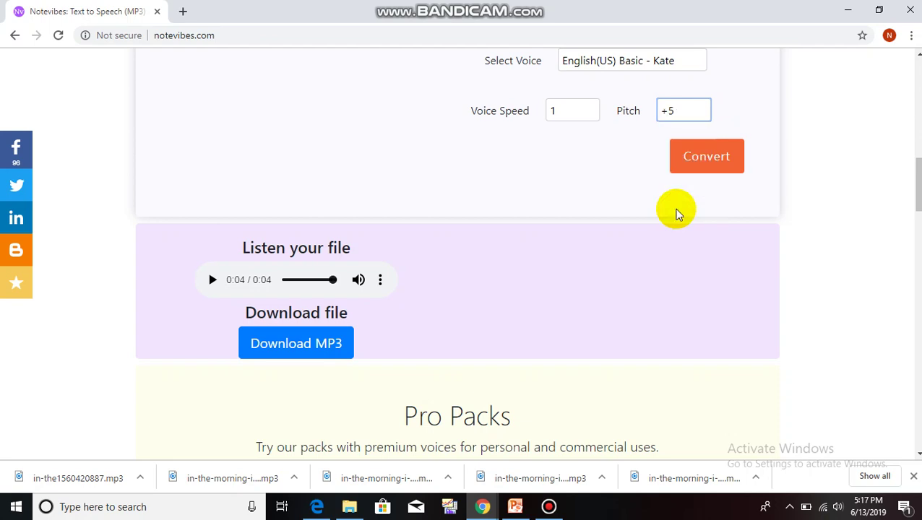
left_click(709, 159)
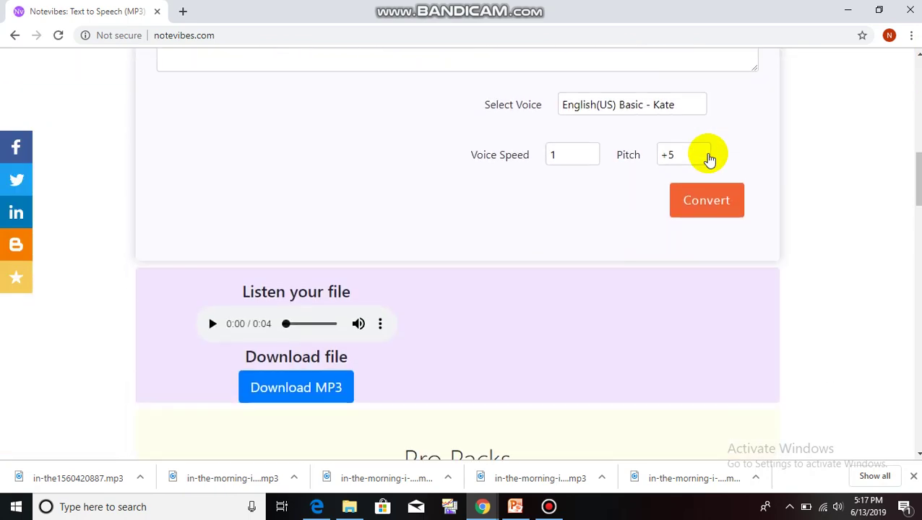
Play the pitch +5 clip, download it as 1560420992.mp3, and open the file.
left_click(211, 281)
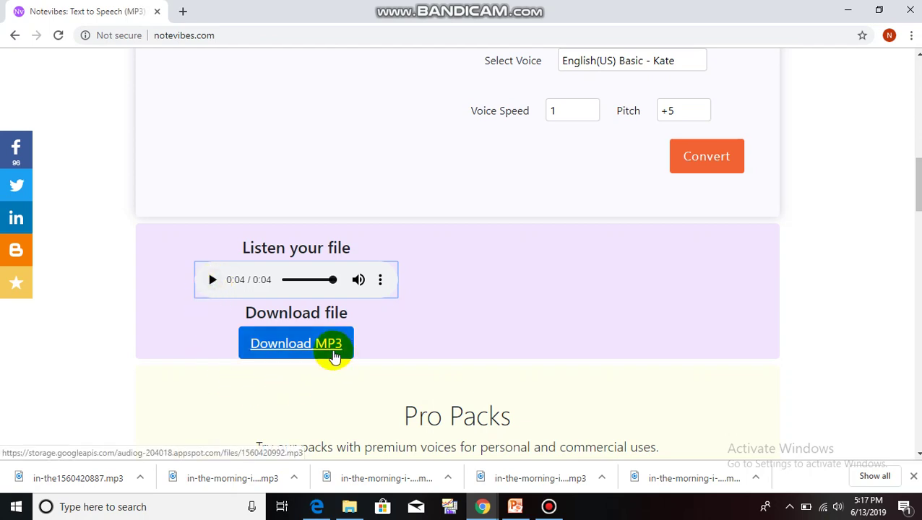
left_click(334, 357)
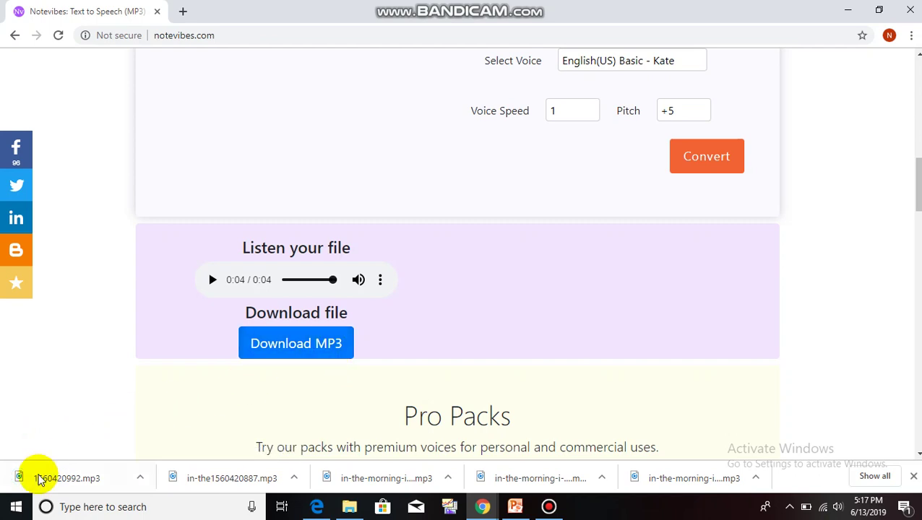
left_click(39, 480)
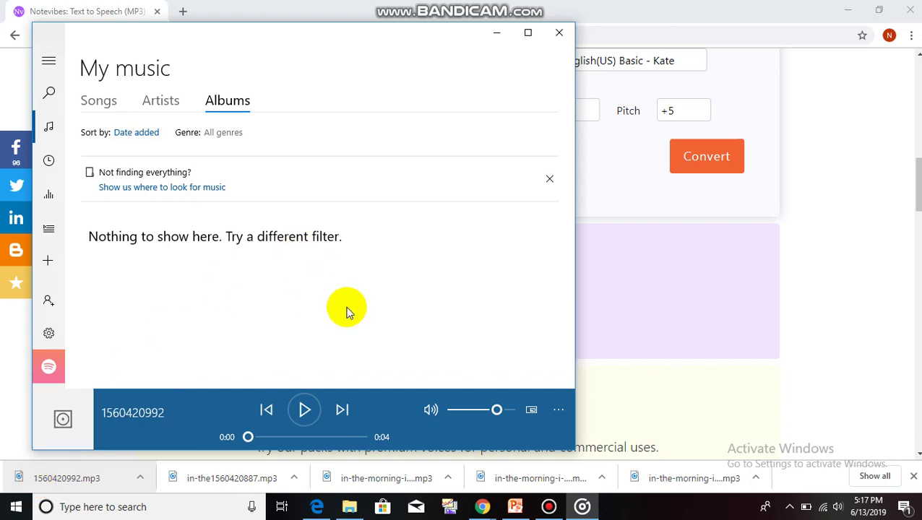
left_click(559, 32)
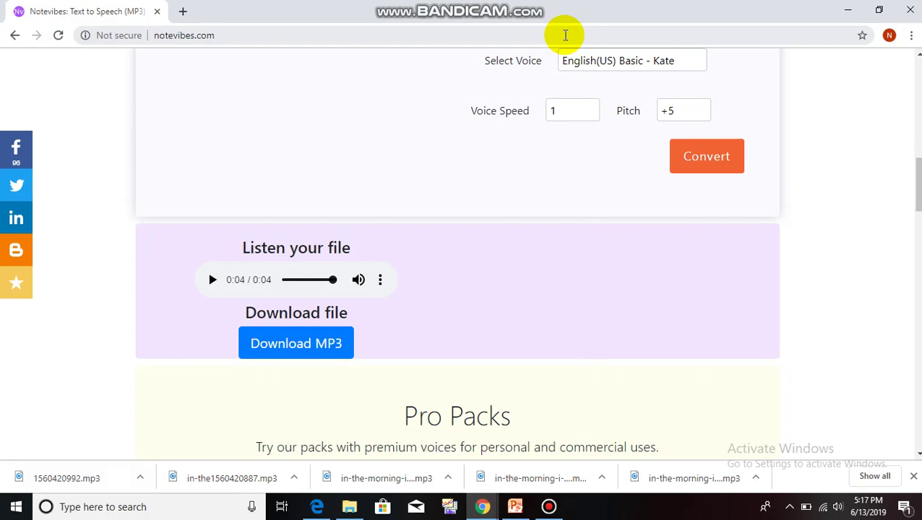